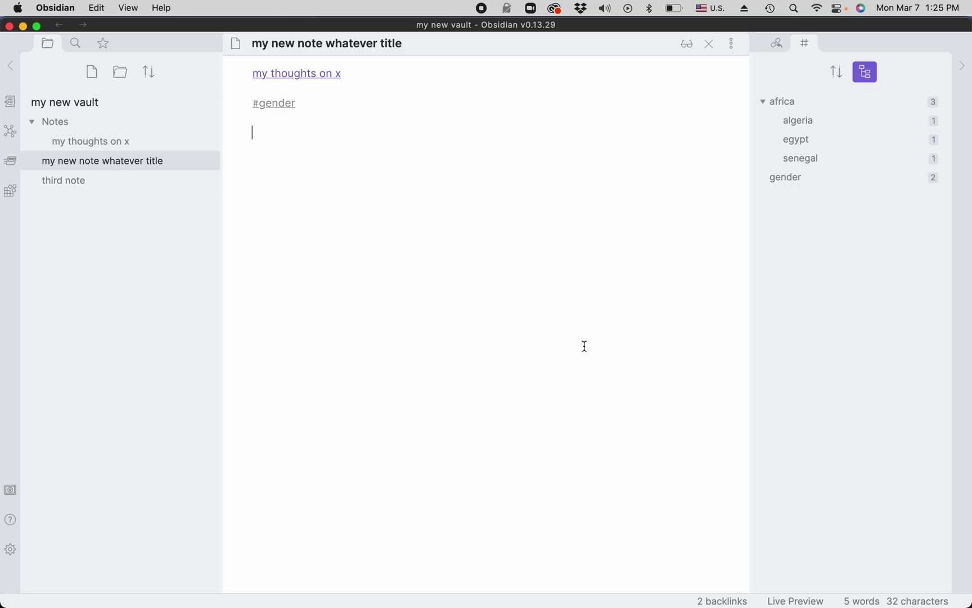
# Show backlinks from 'my thoughts on x' and 'third note' inside 'my new note whatever title'
pyautogui.click(733, 45)
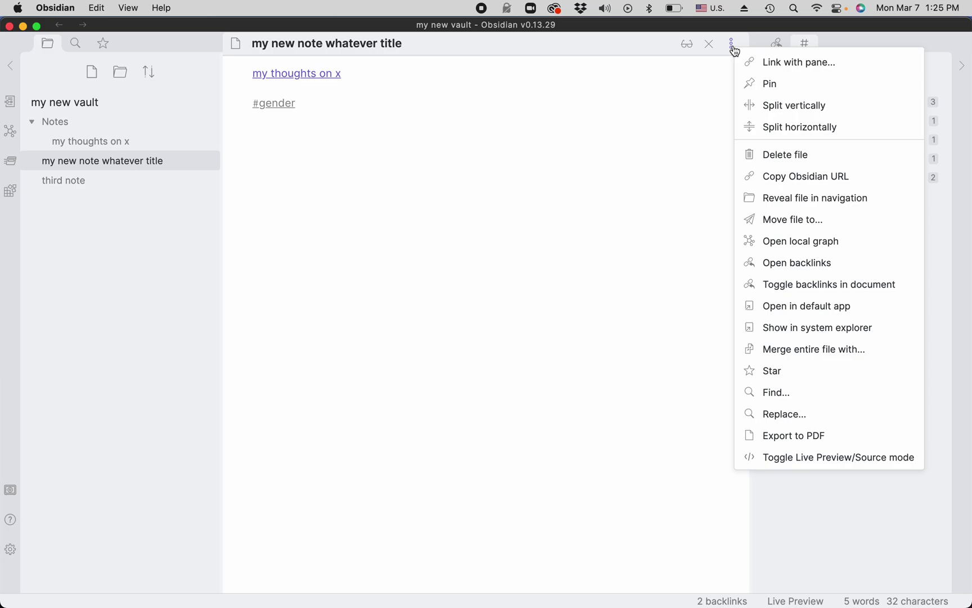
pyautogui.click(786, 287)
# Put the cursor on the empty line below #gender and bring up the note's ⋮ menu
pyautogui.moveTo(428, 588)
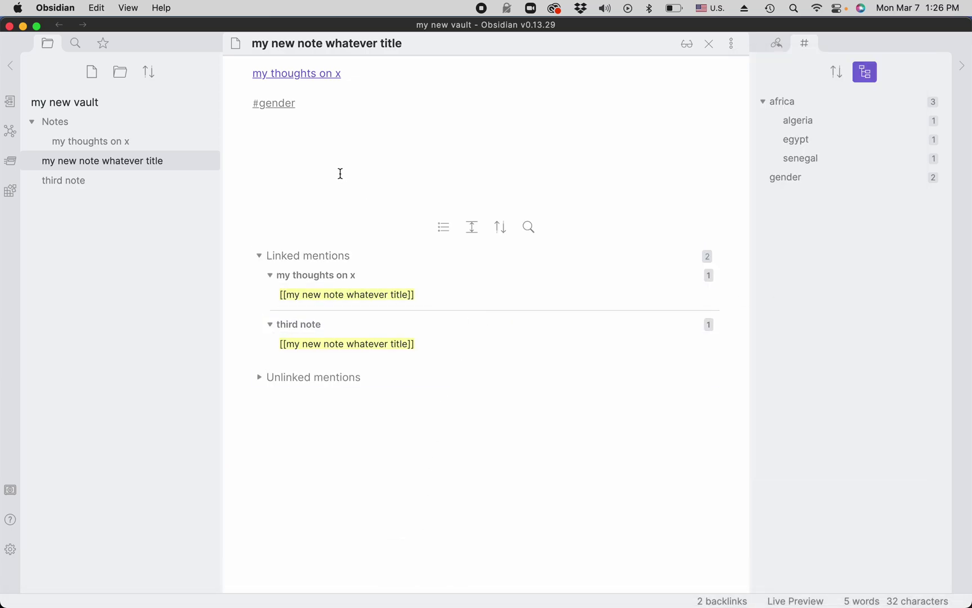
pyautogui.click(381, 147)
pyautogui.click(733, 47)
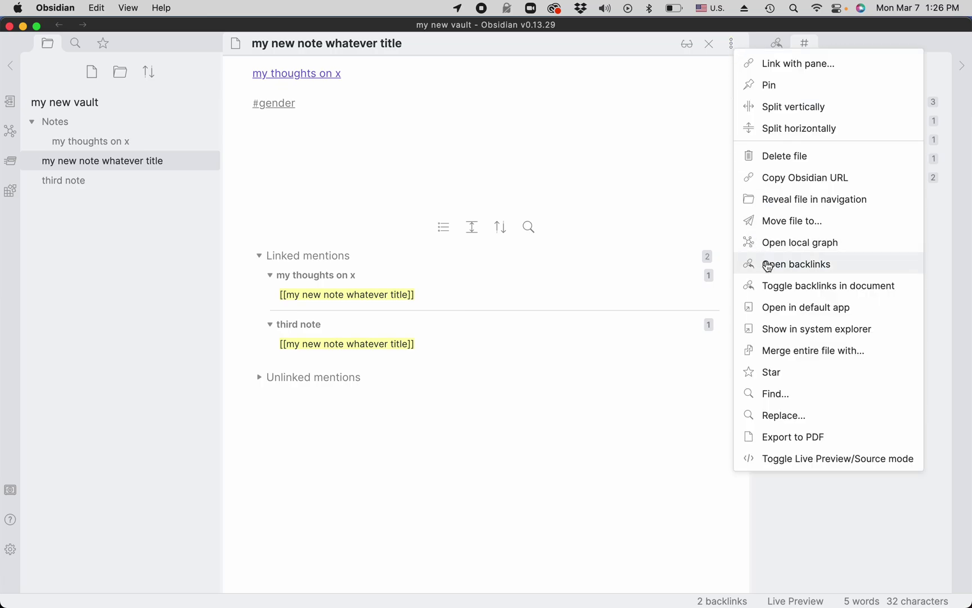
# Turn off in-document backlinks and open a separate Backlinks pane instead
pyautogui.click(774, 292)
pyautogui.click(733, 46)
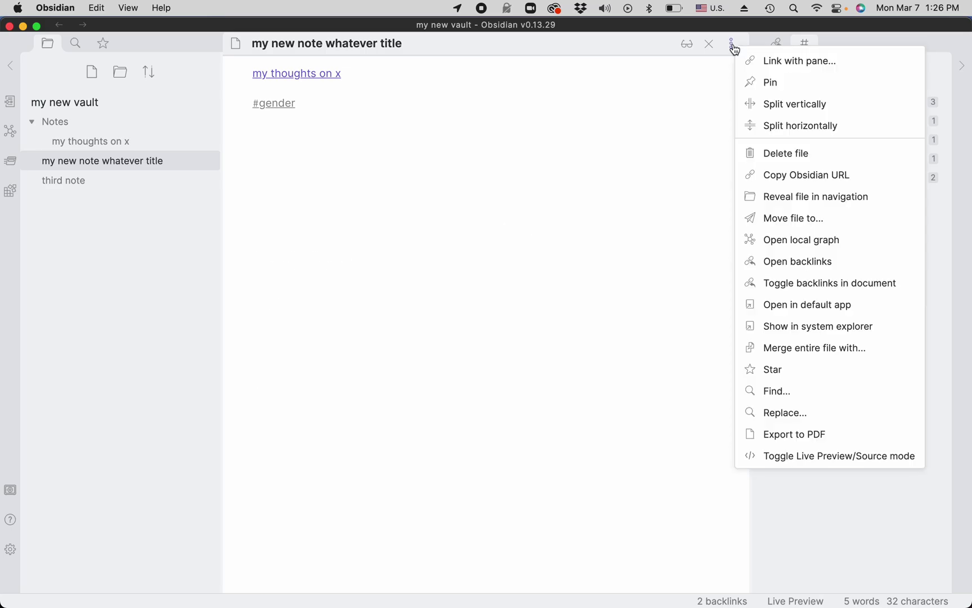
pyautogui.click(802, 262)
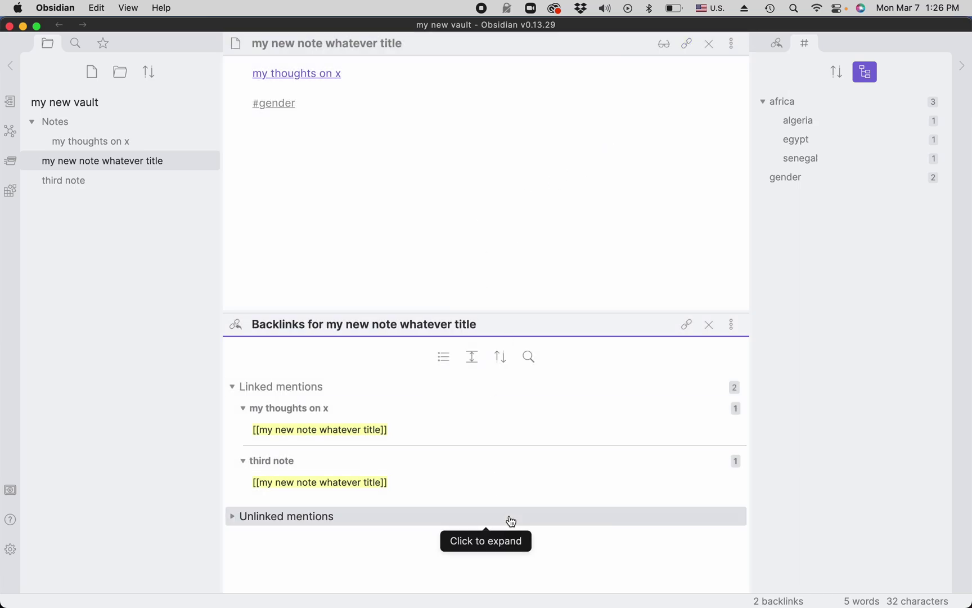
# Switch to 'my thoughts on x' and back, so the pane lists the note's two linked mentions
pyautogui.click(477, 223)
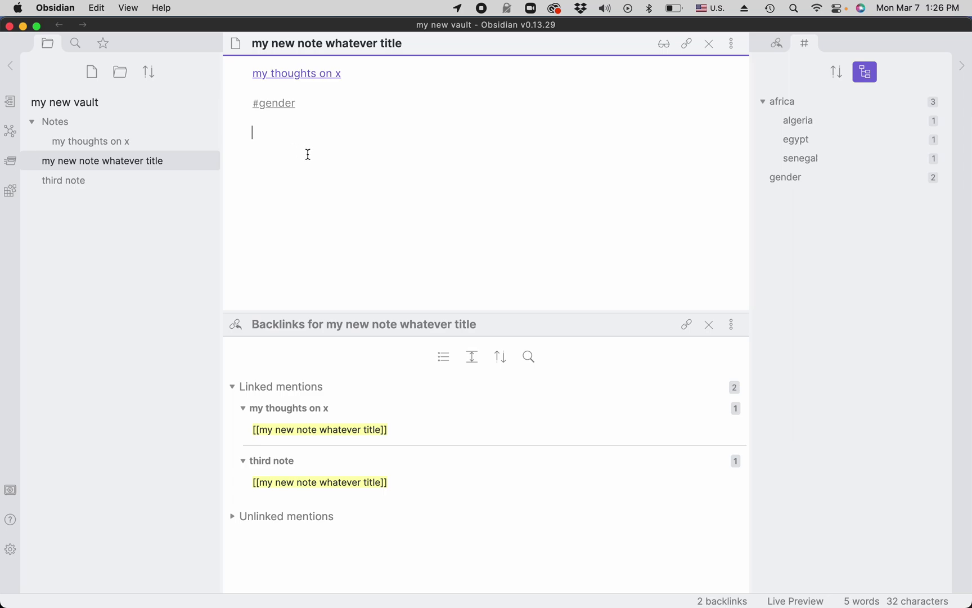
pyautogui.click(74, 146)
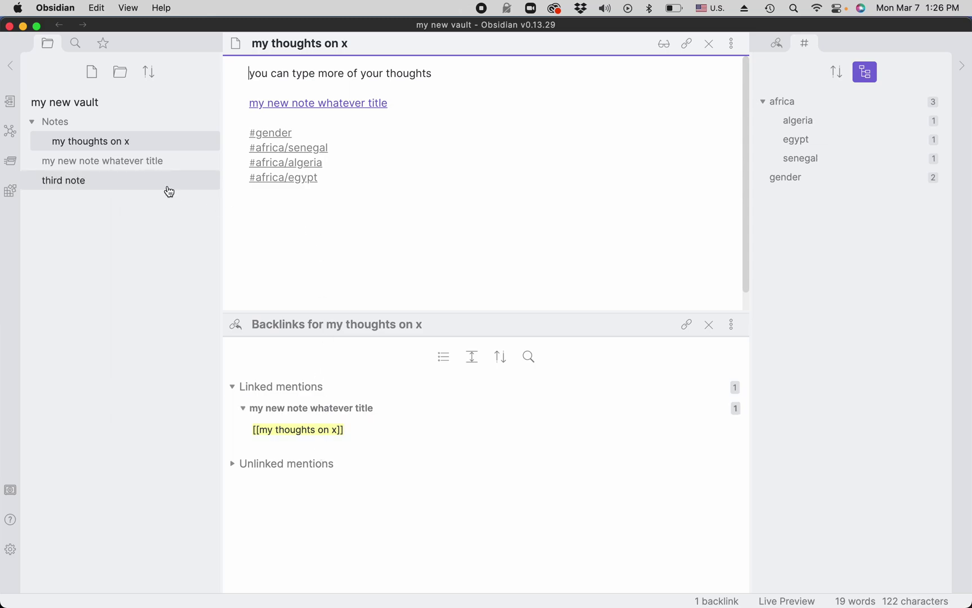
pyautogui.click(136, 165)
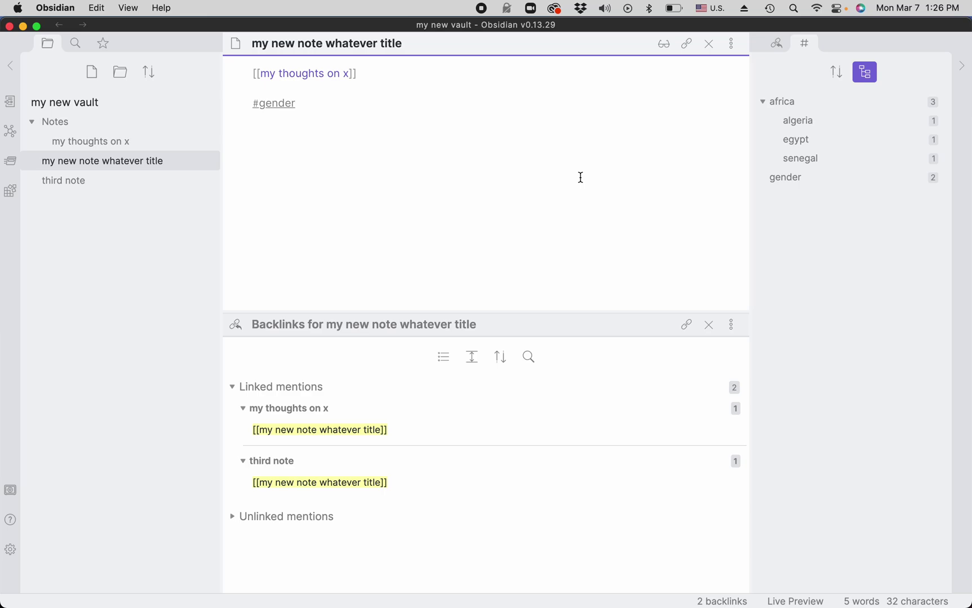
# Replace the Backlinks pane with the local graph and open 'my thoughts on x' beside it
pyautogui.click(712, 326)
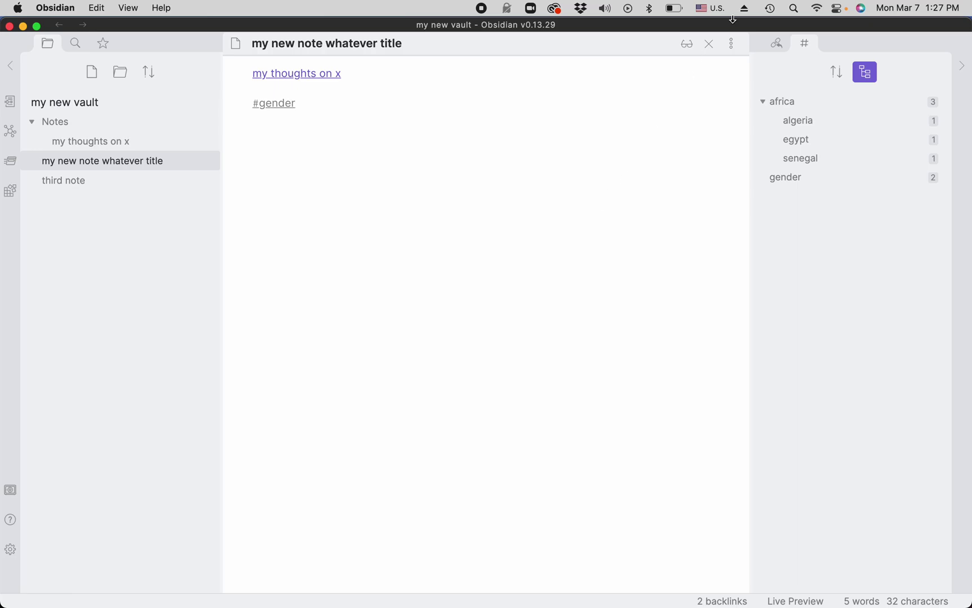
pyautogui.click(733, 47)
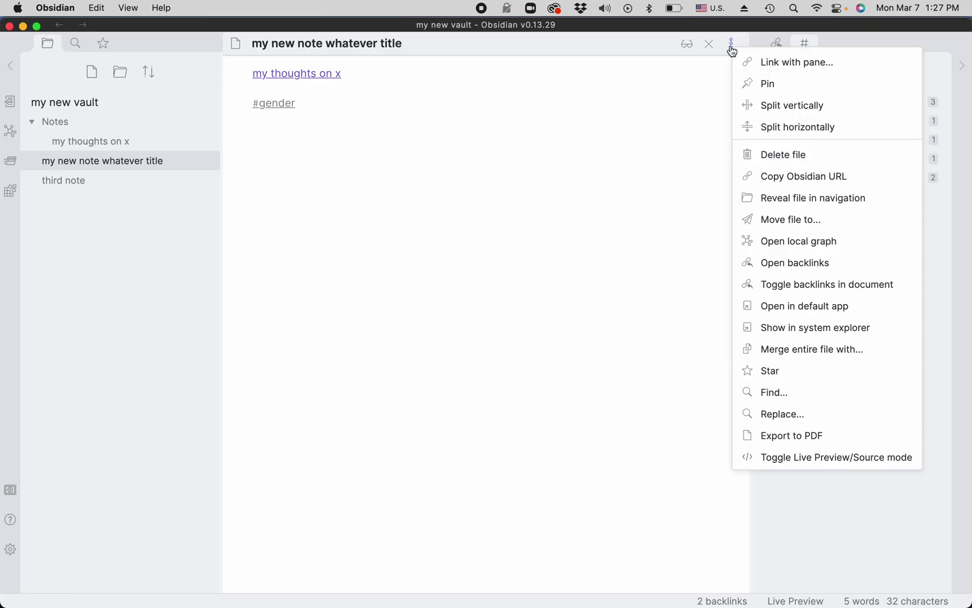
pyautogui.click(773, 248)
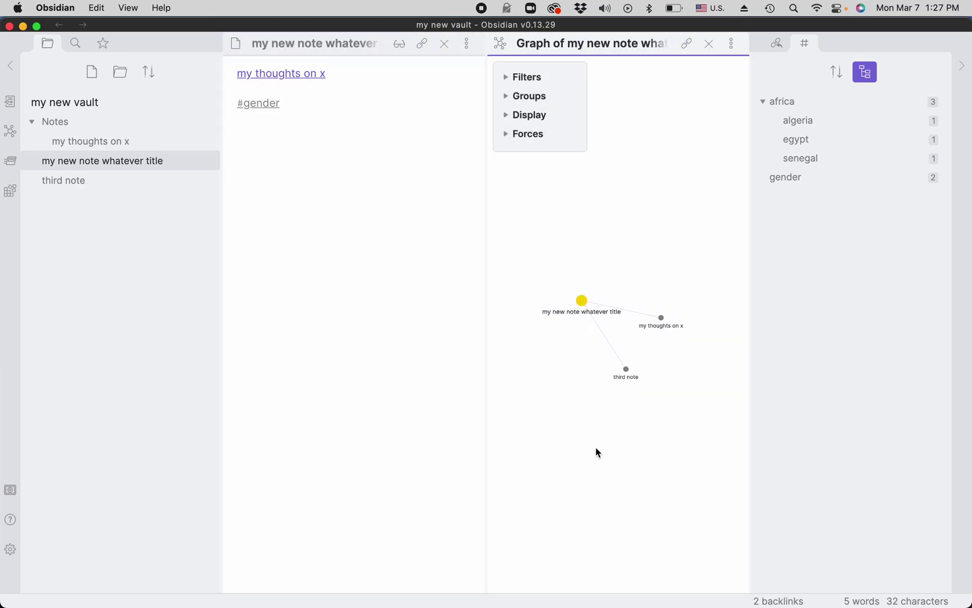
pyautogui.click(380, 302)
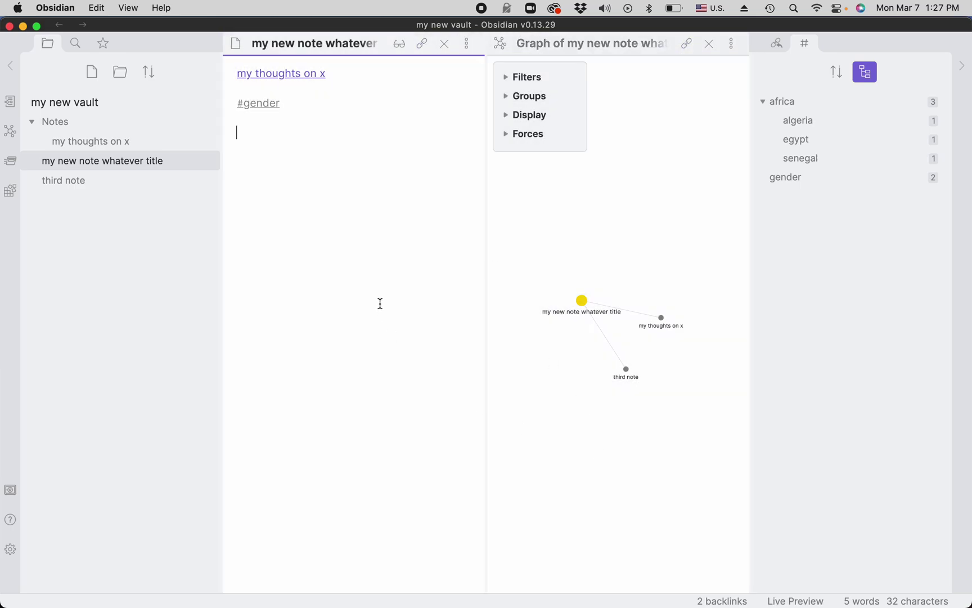
pyautogui.click(88, 147)
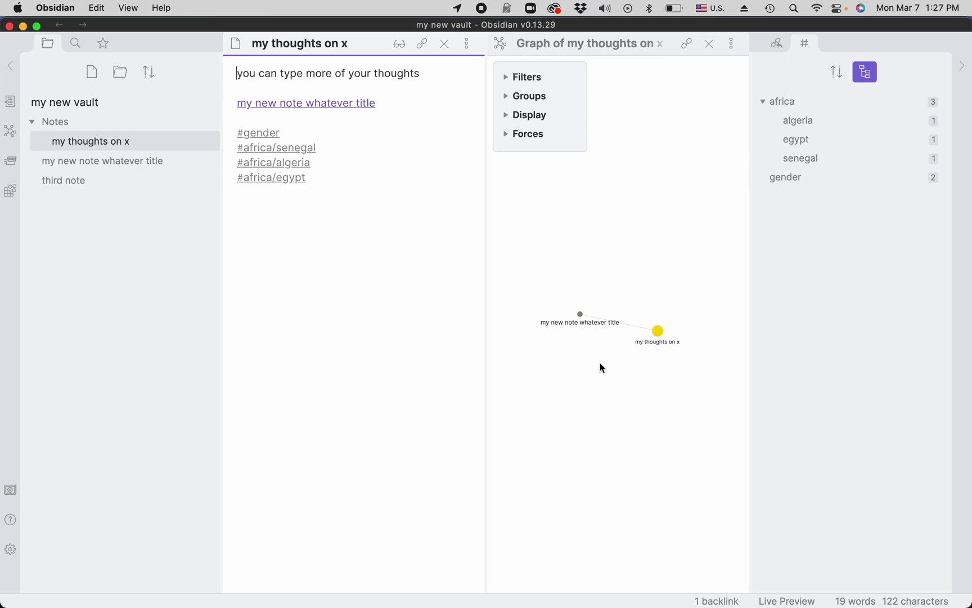
# Open the cinema-project vault from the vault list
pyautogui.click(11, 494)
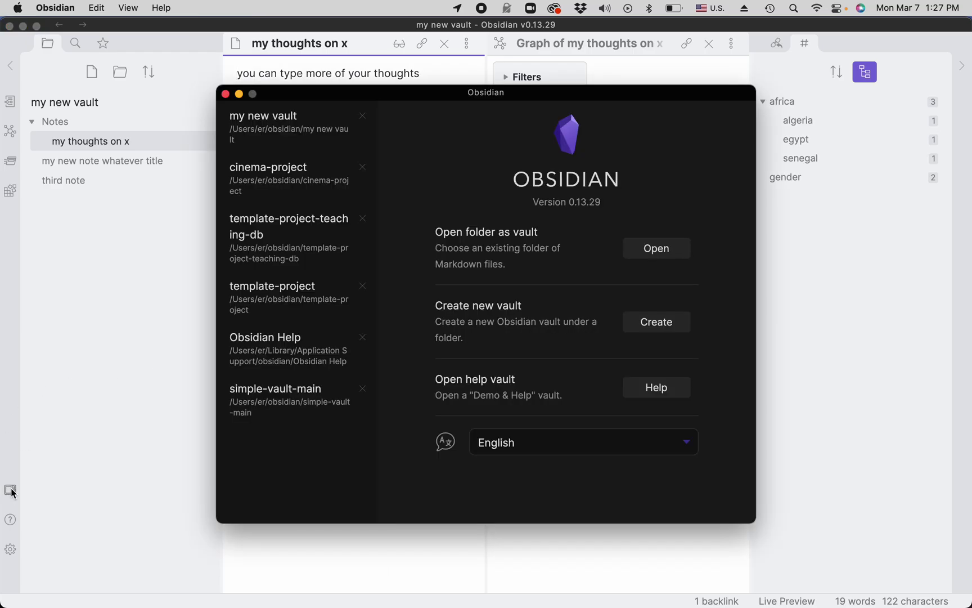
pyautogui.click(269, 179)
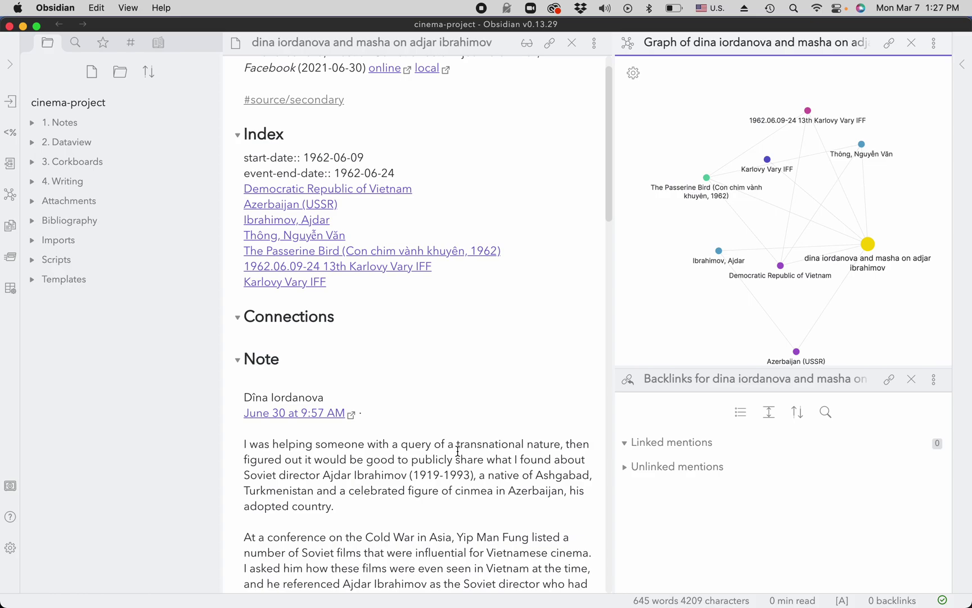
pyautogui.scroll(-3, 473, 482)
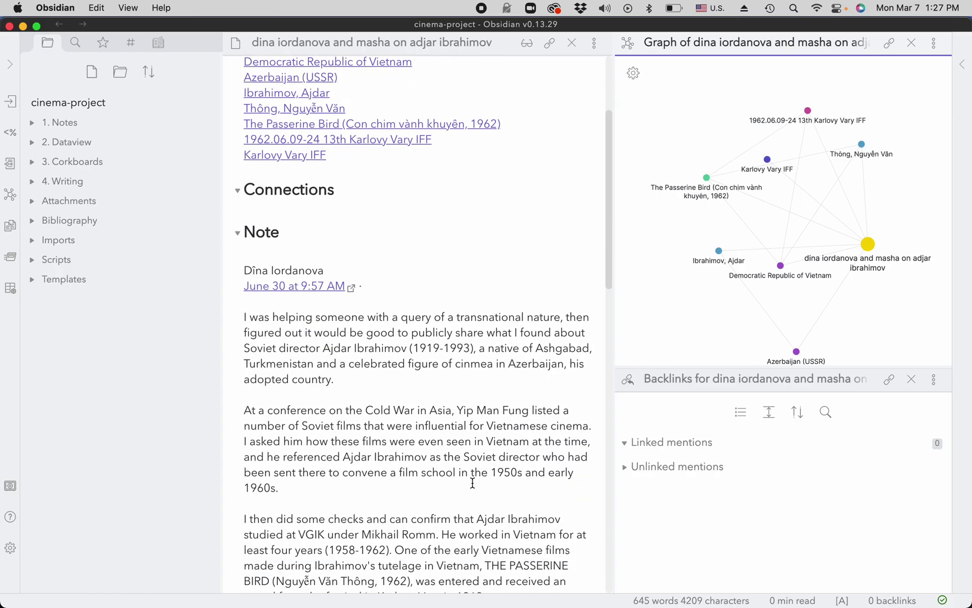
pyautogui.scroll(3, 473, 483)
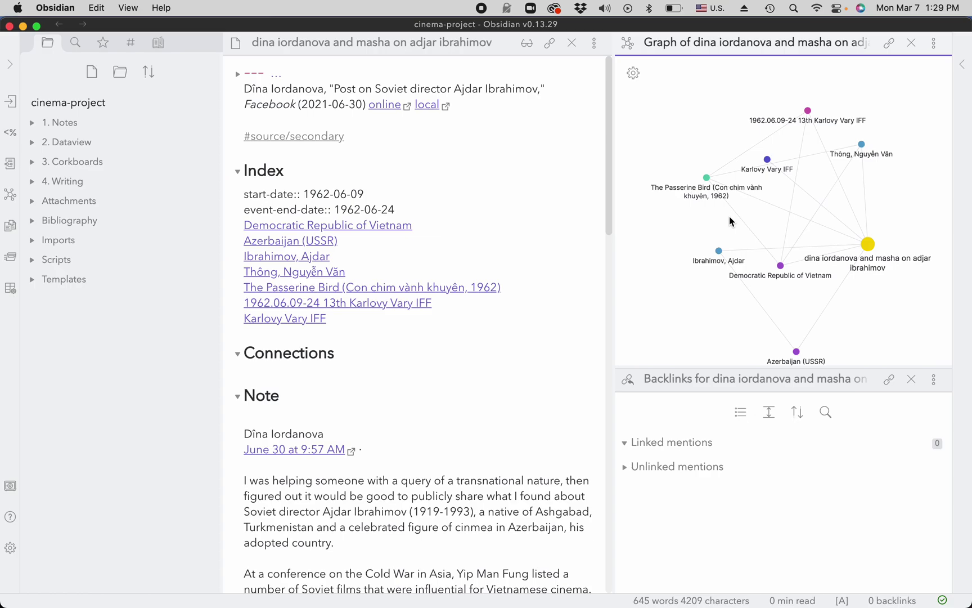
# Load the View Graph workspace and zoom in and out across the cinema-project graph
pyautogui.click(12, 292)
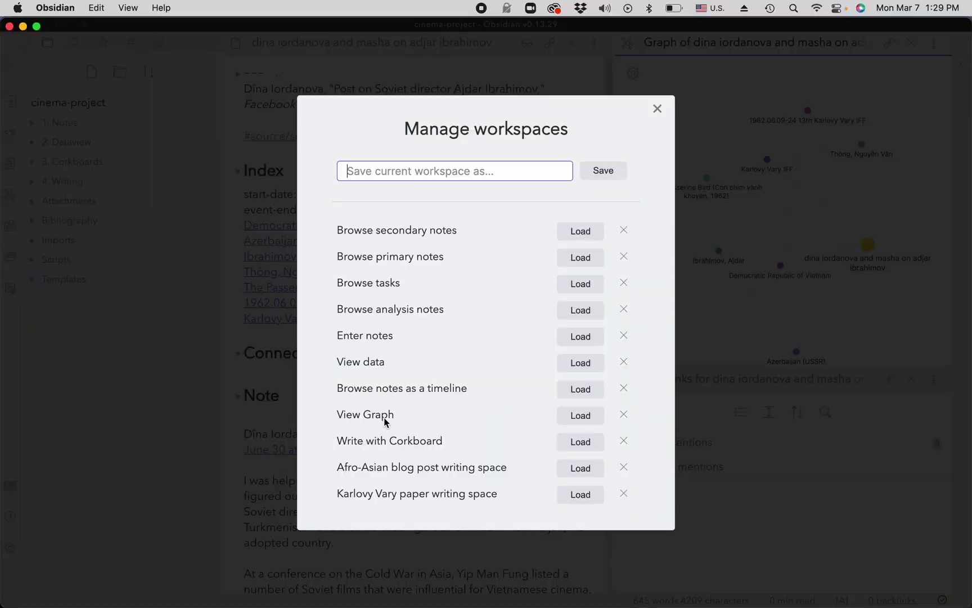
pyautogui.click(579, 417)
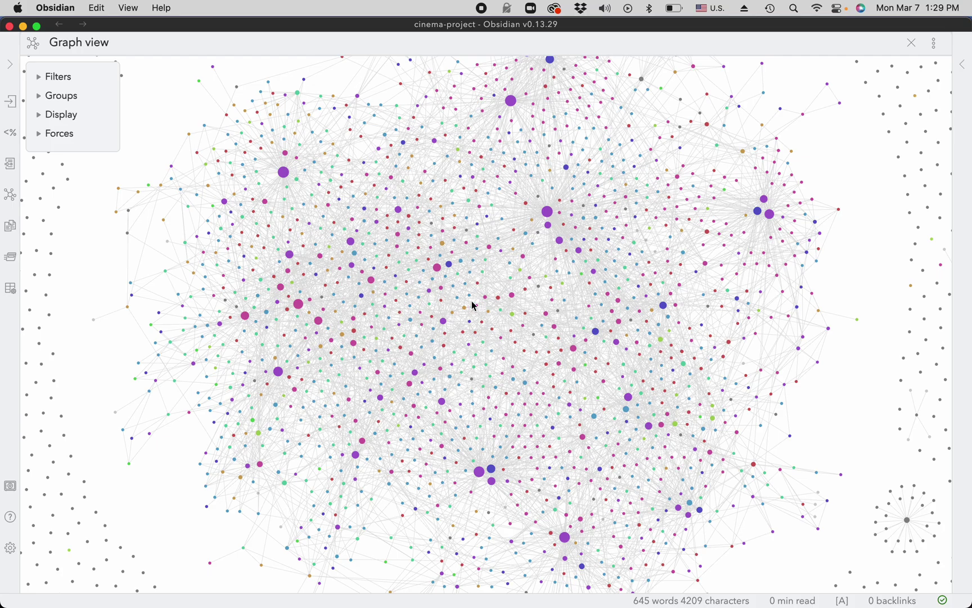
pyautogui.scroll(3, 473, 304)
pyautogui.scroll(10, 472, 305)
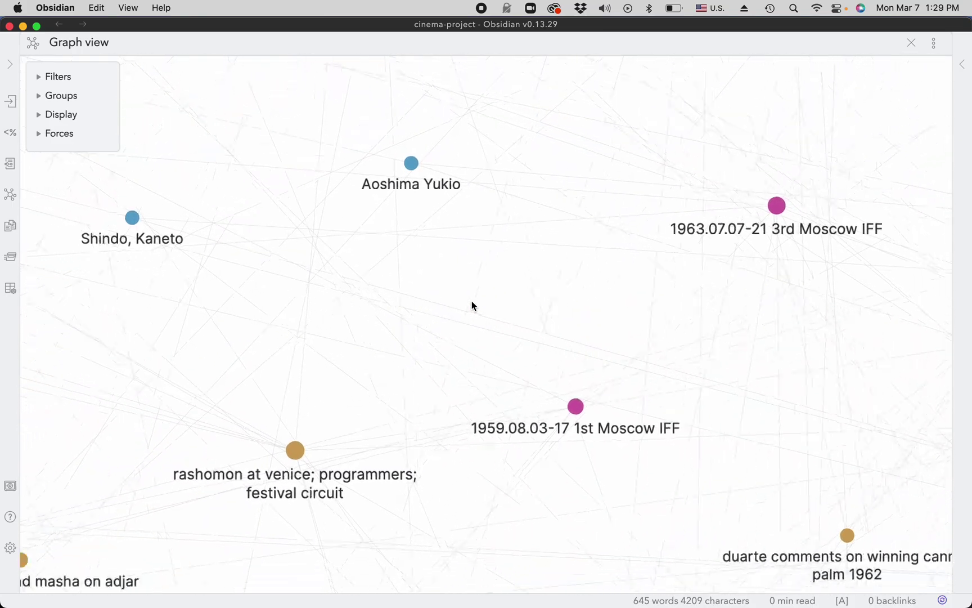
pyautogui.scroll(-1, 472, 306)
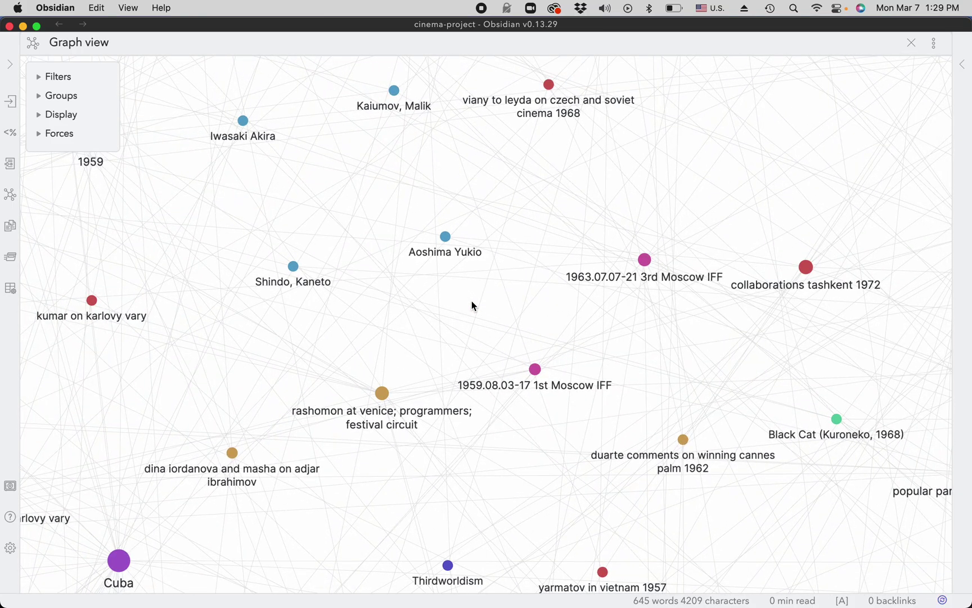
pyautogui.scroll(-5, 538, 460)
pyautogui.scroll(-10, 537, 460)
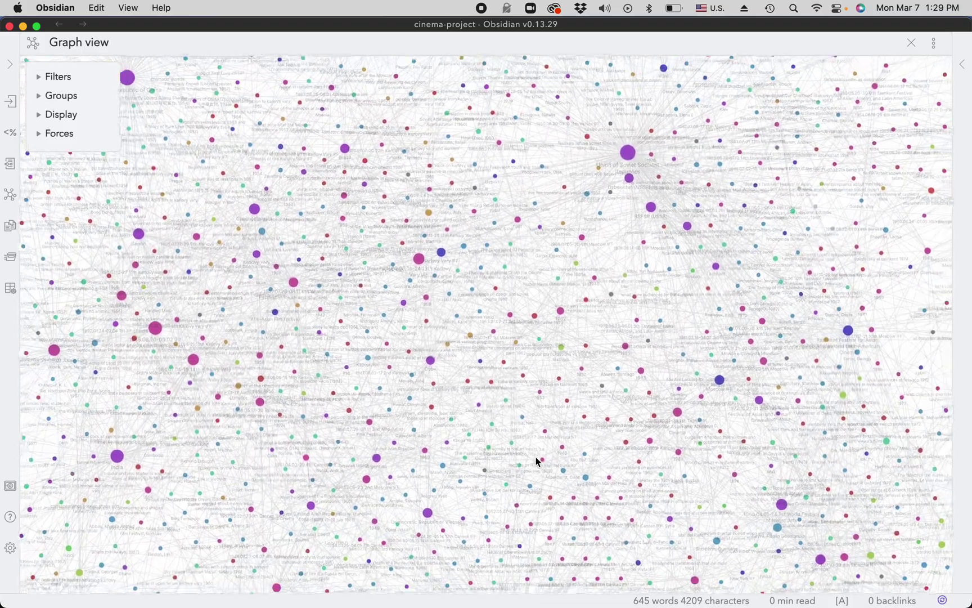
pyautogui.scroll(-6, 536, 461)
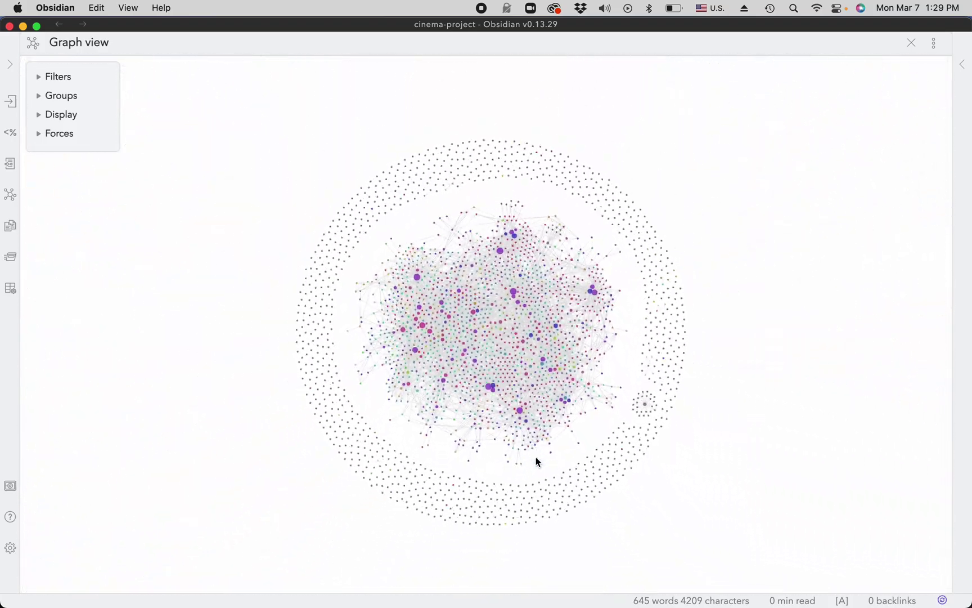
pyautogui.scroll(4, 536, 460)
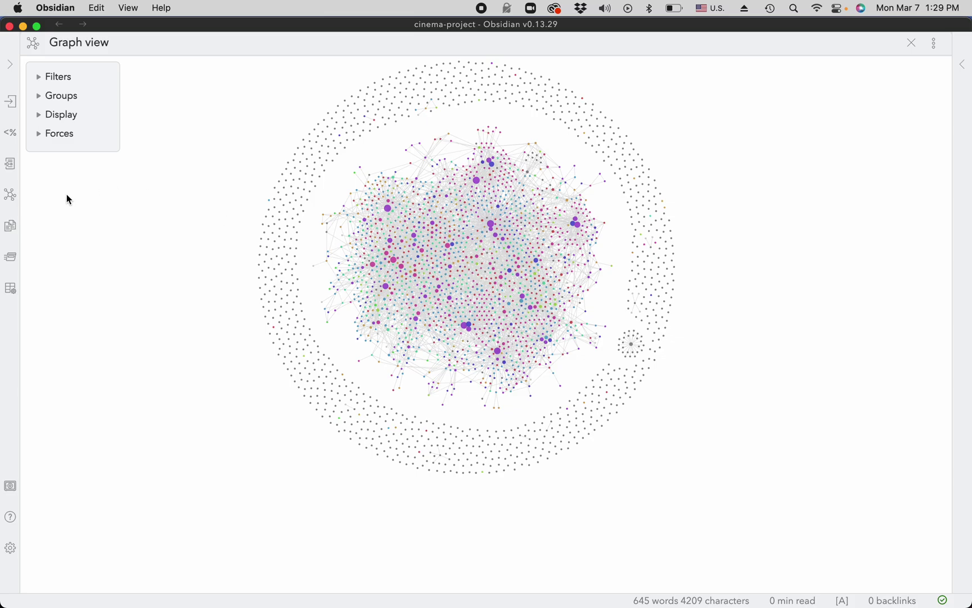
# Load the Enter notes workspace and bring up the vault switcher
pyautogui.click(11, 289)
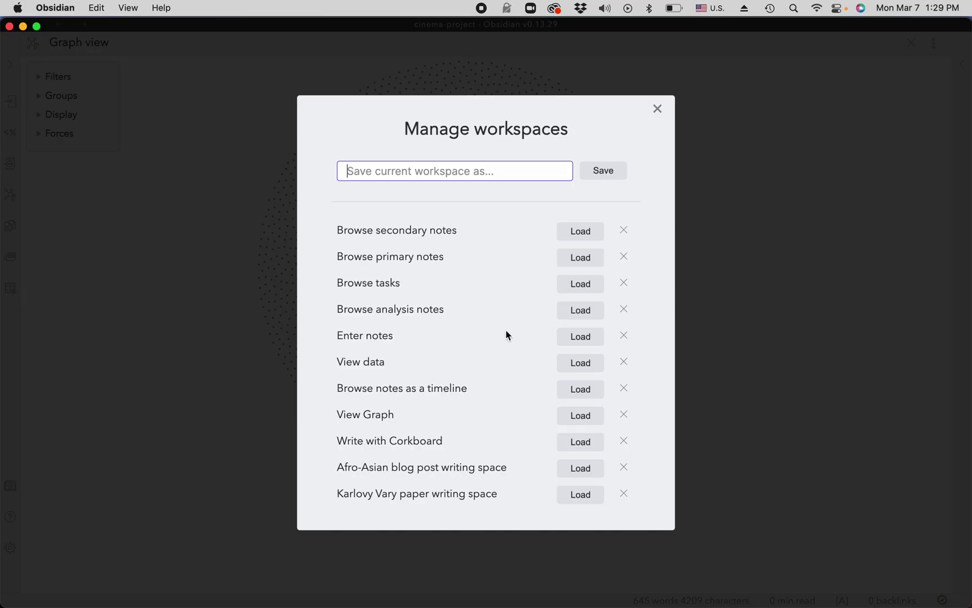
pyautogui.click(571, 336)
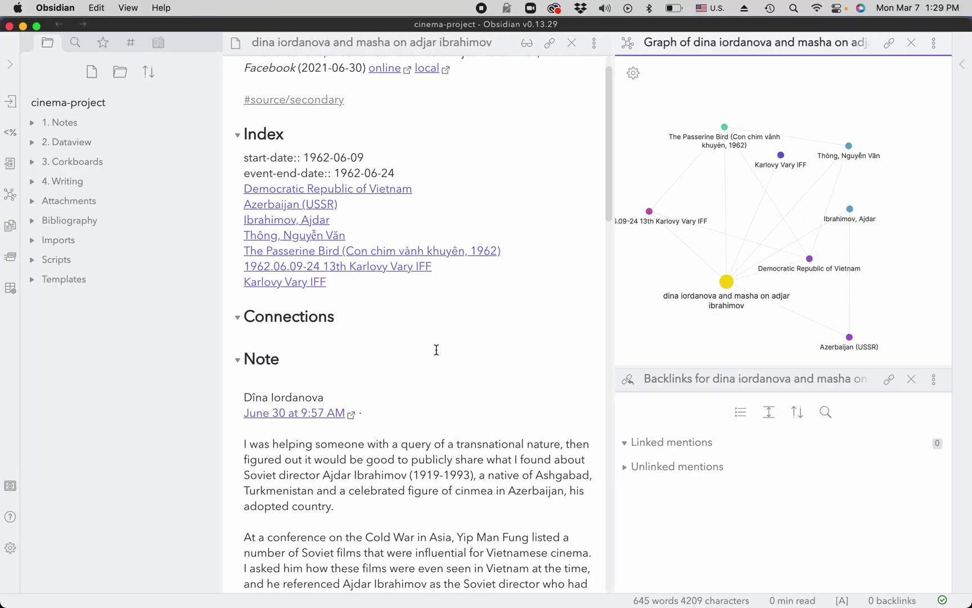
pyautogui.click(11, 486)
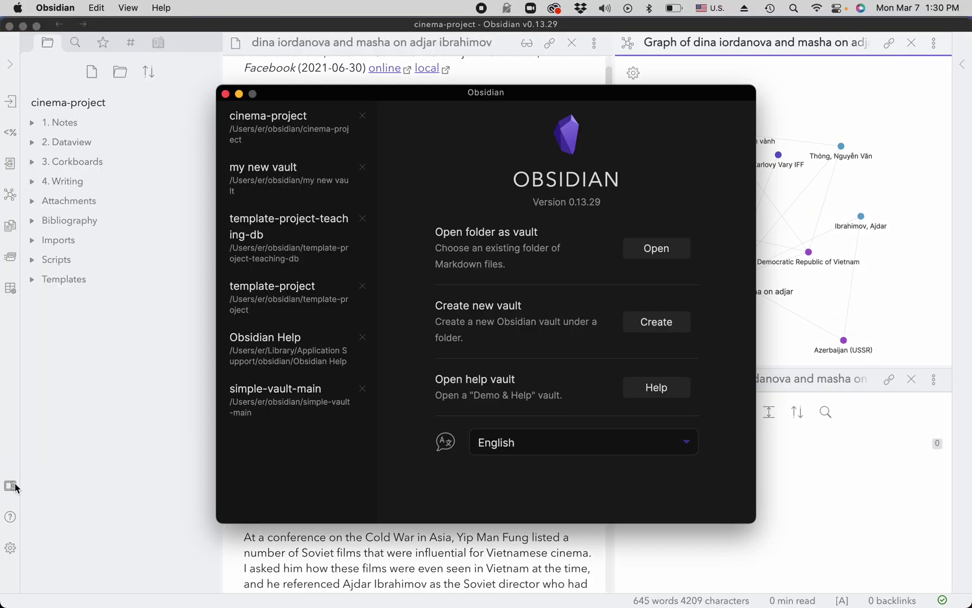
# Reopen 'my new vault' and display its full graph of three linked notes
pyautogui.click(276, 167)
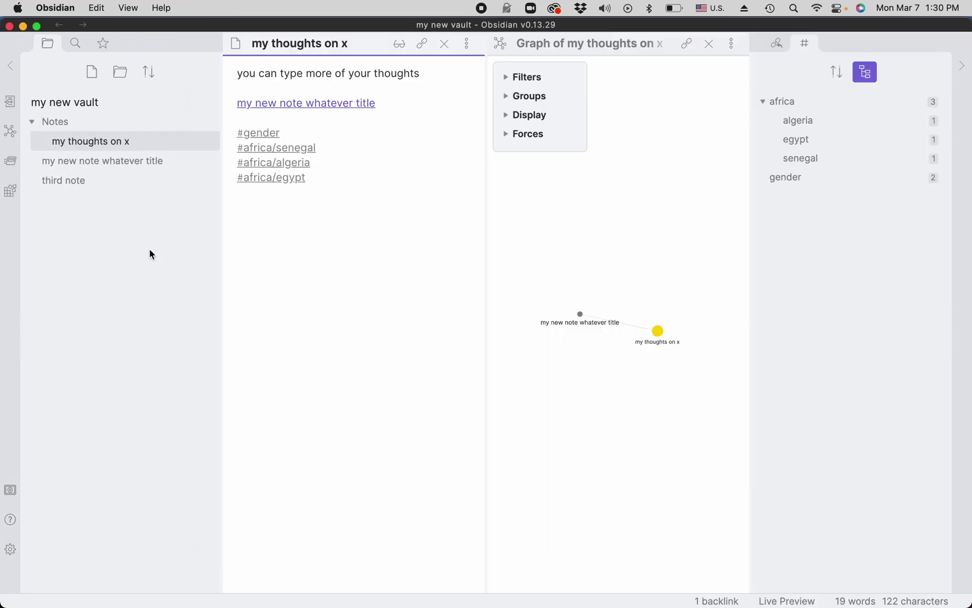
pyautogui.click(11, 136)
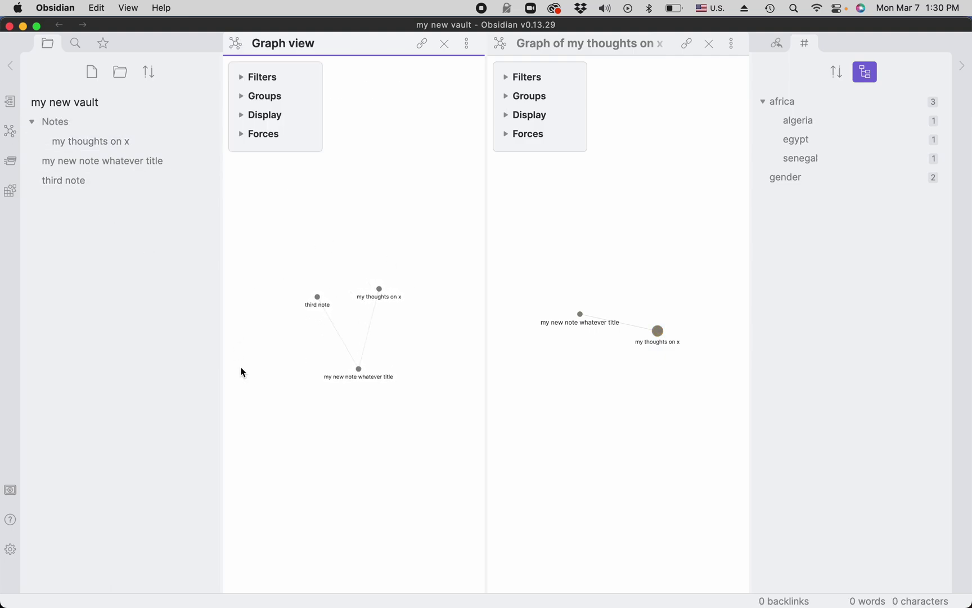